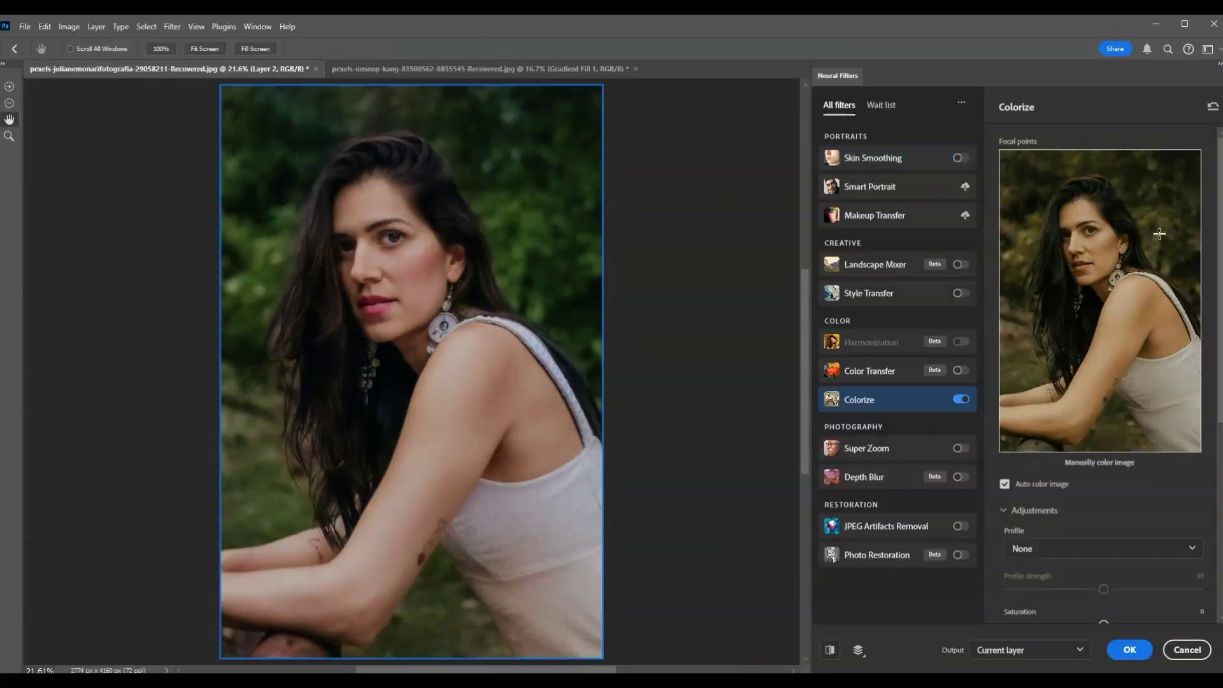
Cancel Neural Filters to get back to the untouched brownish portrait with only its Background layer
{"action": "left_click", "coordinate": [1159, 233]}
{"action": "left_click", "coordinate": [623, 280]}
{"action": "left_click", "coordinate": [729, 158]}
{"action": "scroll", "coordinate": [1160, 466], "scroll_direction": "down", "scroll_amount": 2}
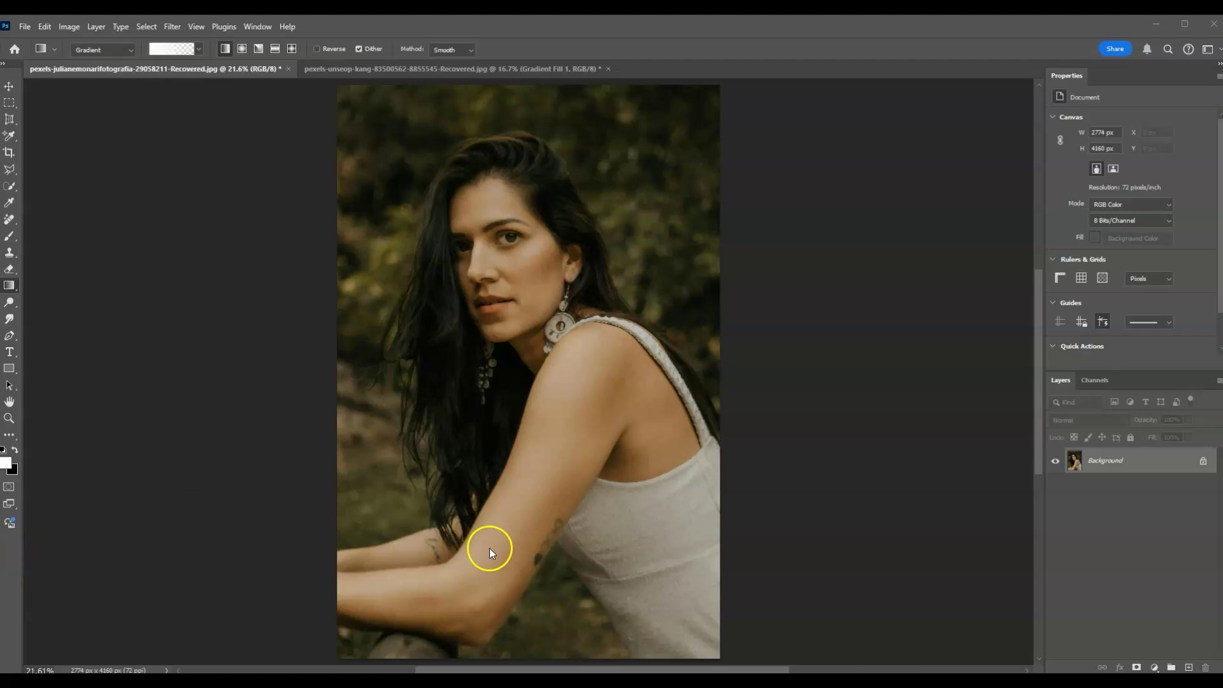
Duplicate the Background layer with Ctrl+J and make the new Layer 1 active
{"action": "left_click", "coordinate": [1132, 467]}
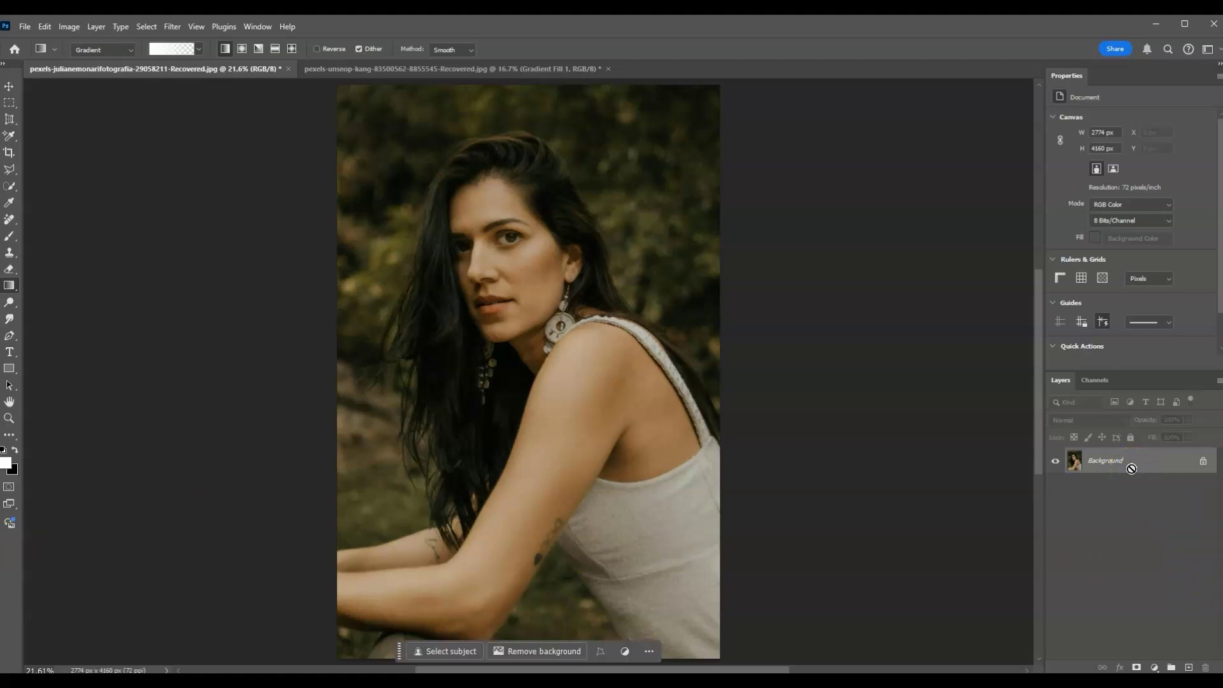
{"action": "key", "text": "ctrl+j"}
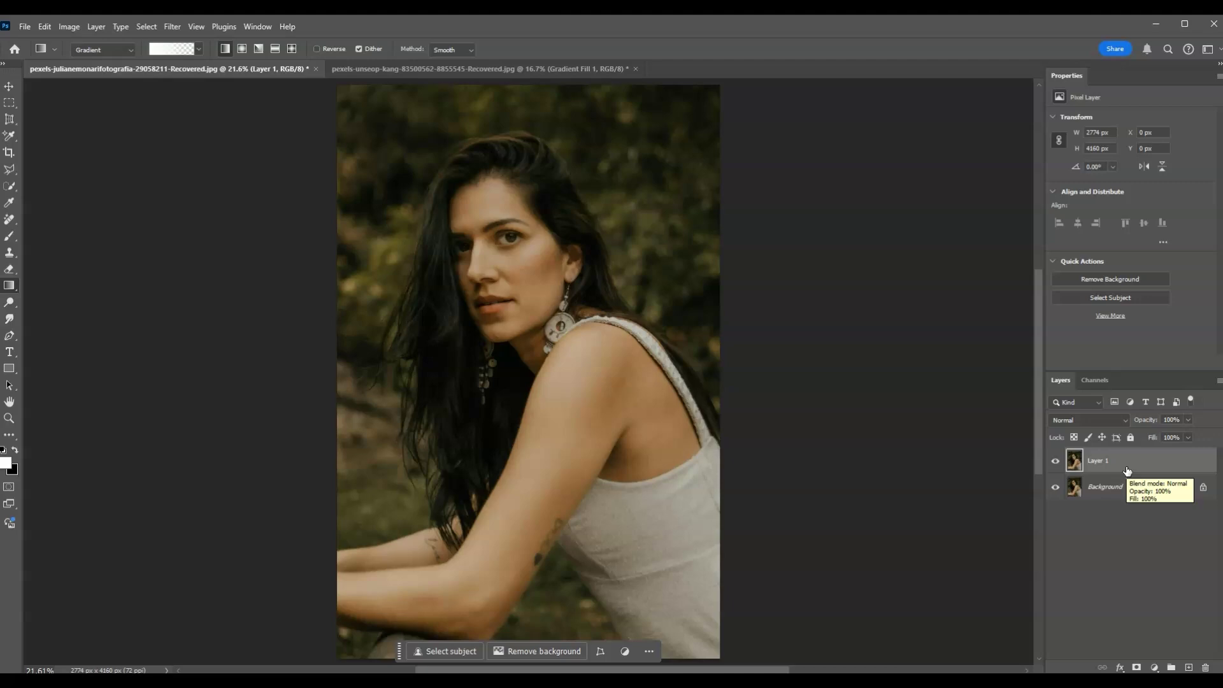
{"action": "left_click", "coordinate": [1159, 529]}
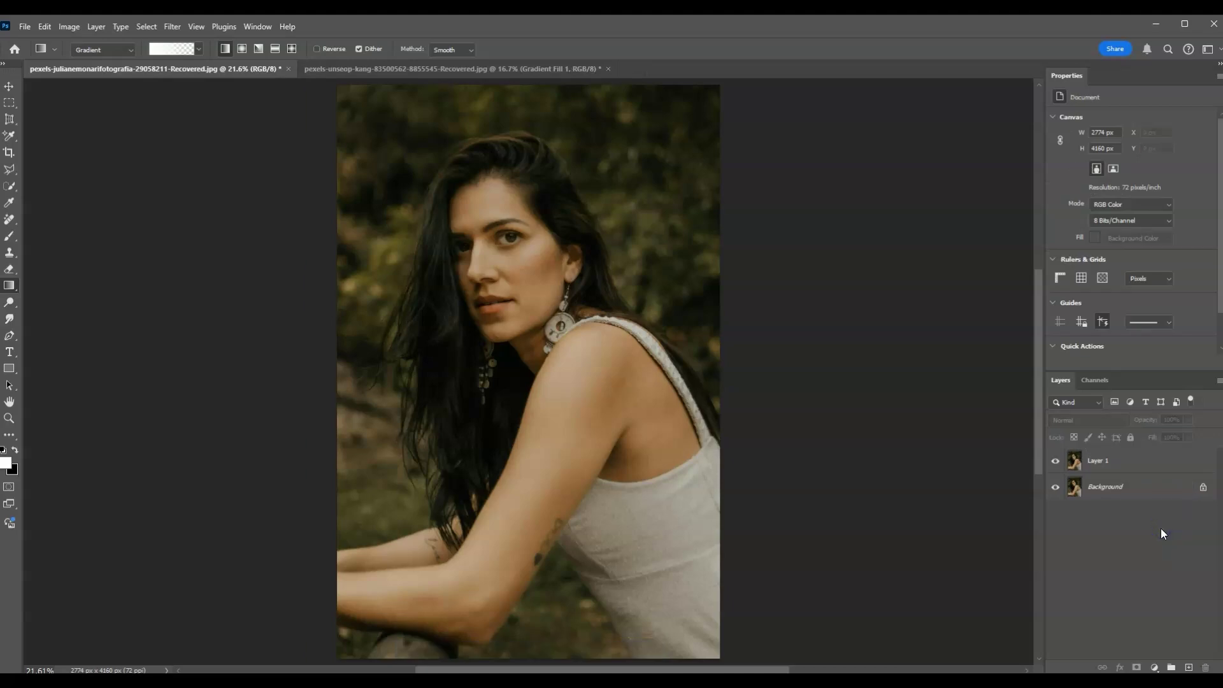
{"action": "left_click", "coordinate": [1135, 462]}
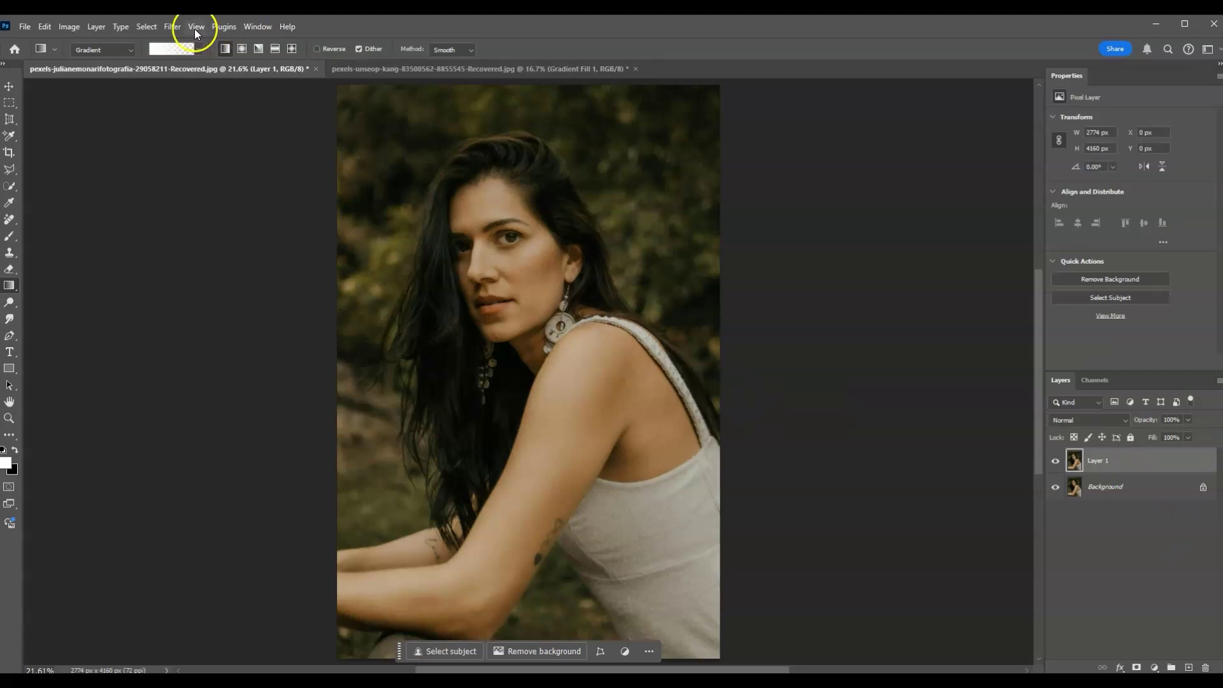
Open Filter > Neural Filters and bring up the Colorize filter settings
{"action": "left_click", "coordinate": [177, 28]}
{"action": "left_click", "coordinate": [217, 107]}
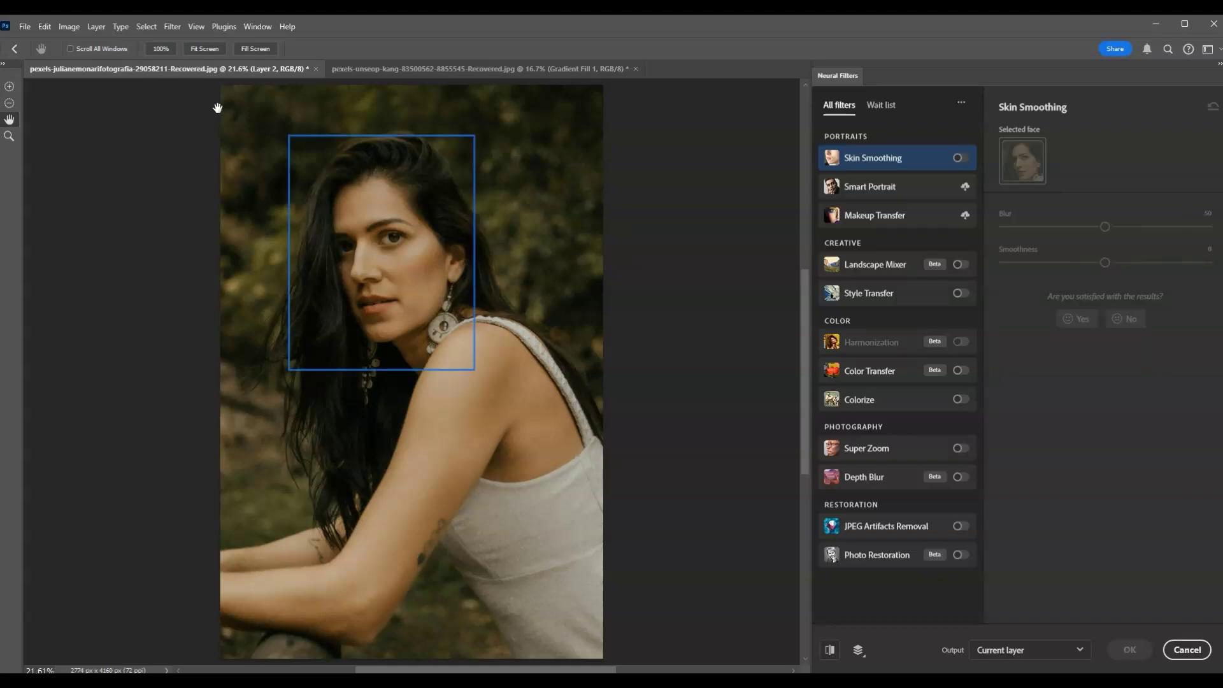
{"action": "left_click", "coordinate": [911, 406]}
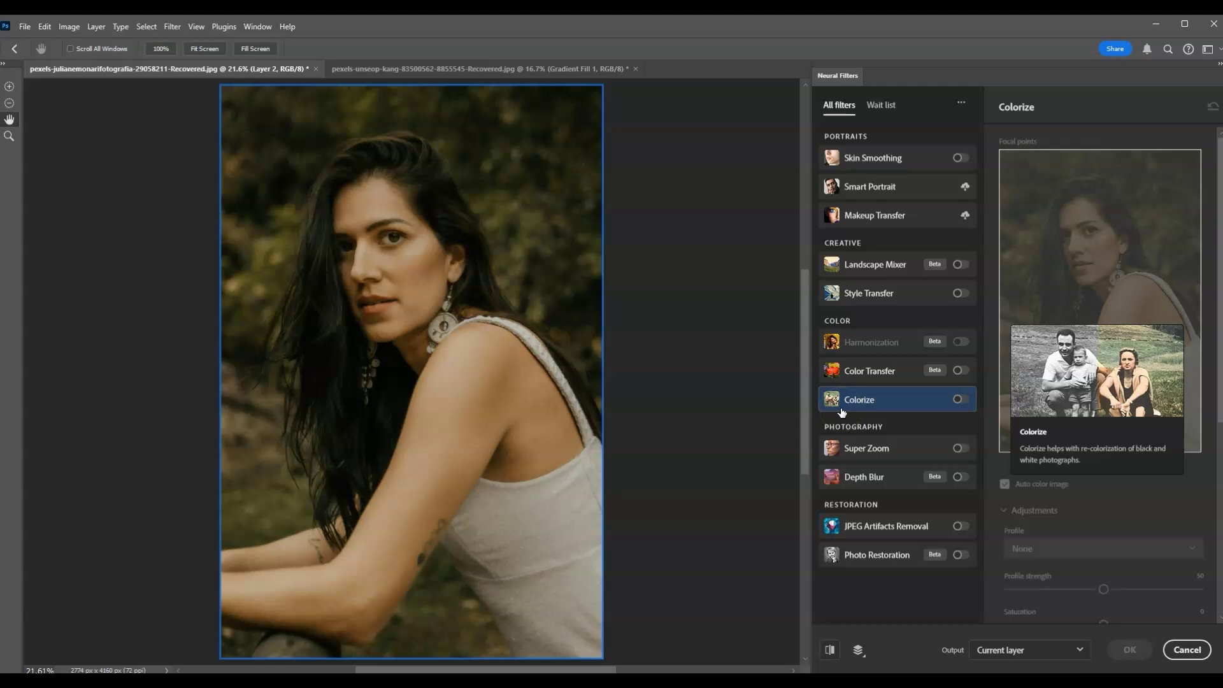
Turn on Colorize and place a focal point on the preview's background
{"action": "left_click", "coordinate": [500, 315]}
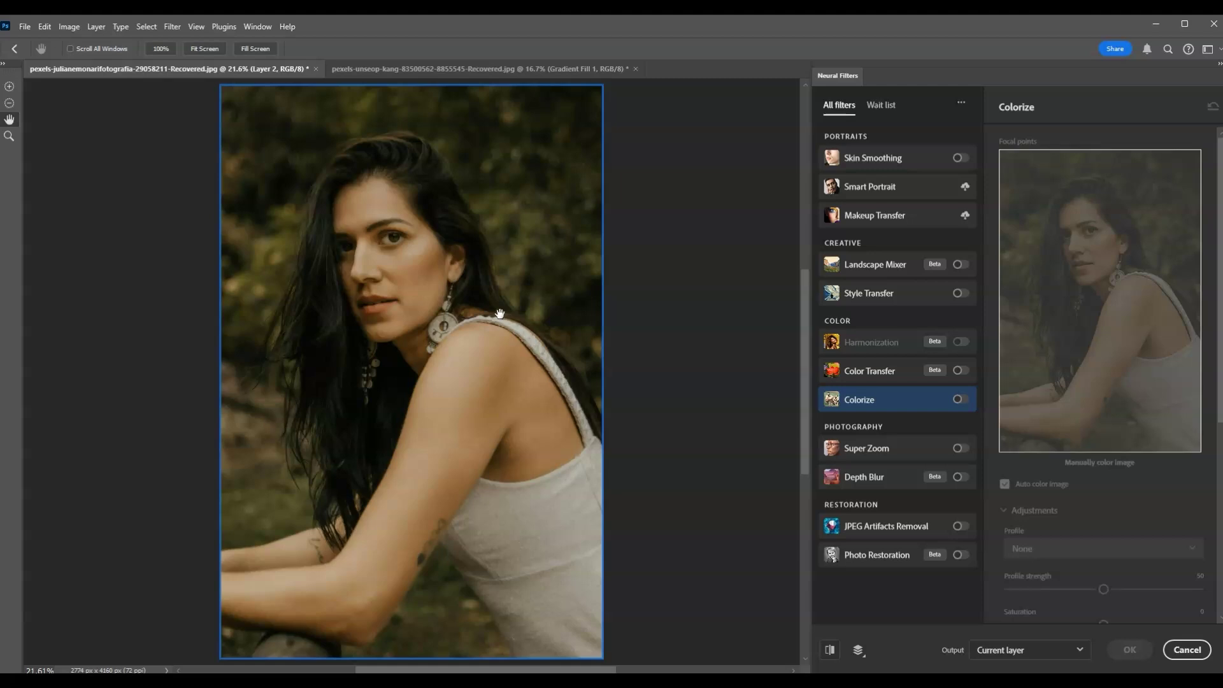
{"action": "left_click", "coordinate": [959, 401]}
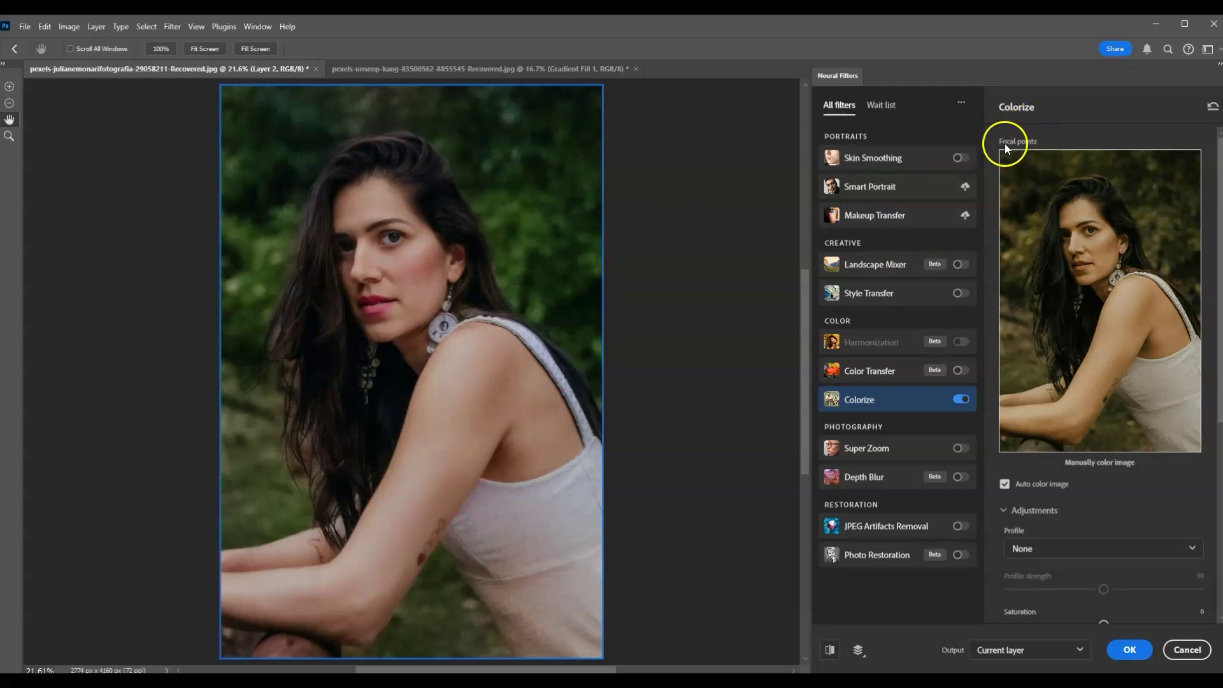
{"action": "left_click", "coordinate": [1160, 233]}
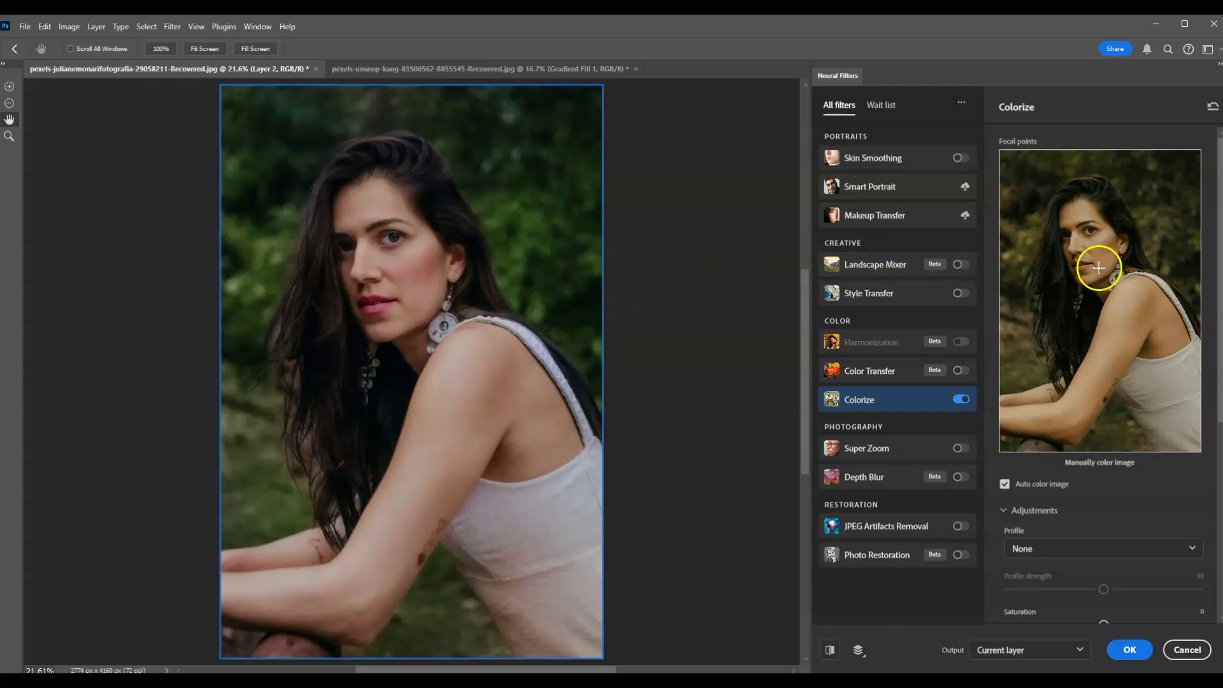
{"action": "left_click", "coordinate": [1166, 237]}
Give the focal point bright green #89e41e, hue about 88, in the Color Picker
{"action": "left_click", "coordinate": [816, 246]}
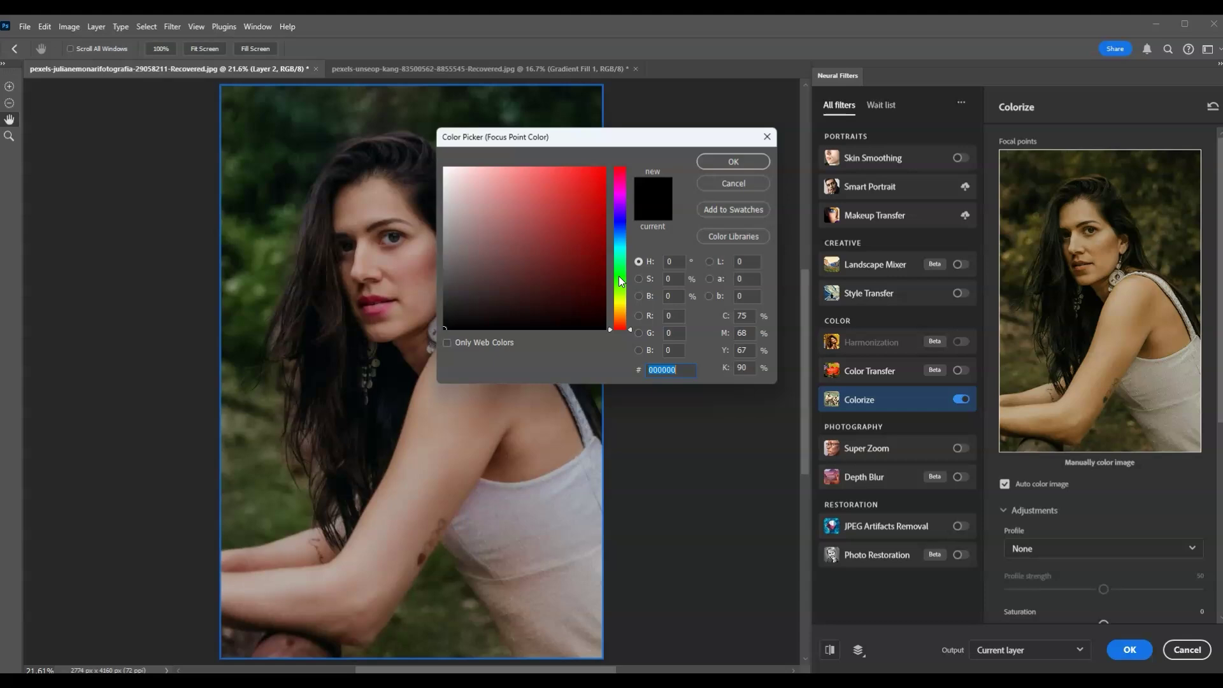
{"action": "left_click_drag", "start_coordinate": [620, 281], "coordinate": [623, 295]}
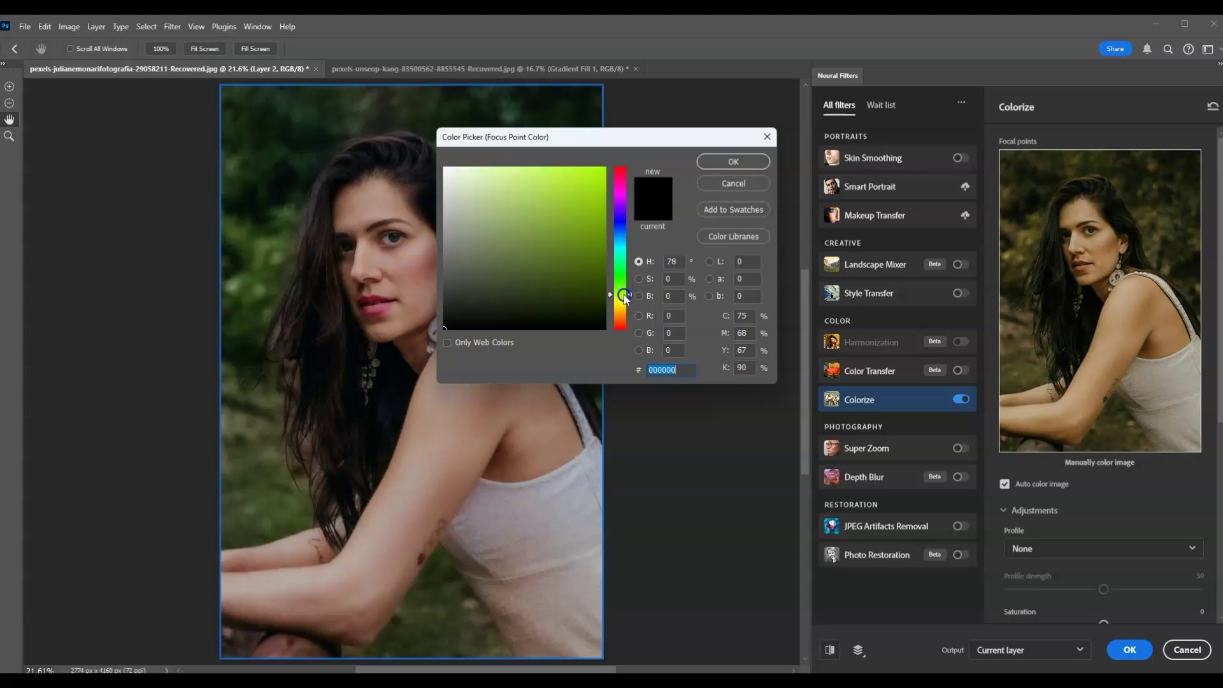
{"action": "left_click_drag", "start_coordinate": [573, 217], "coordinate": [593, 218]}
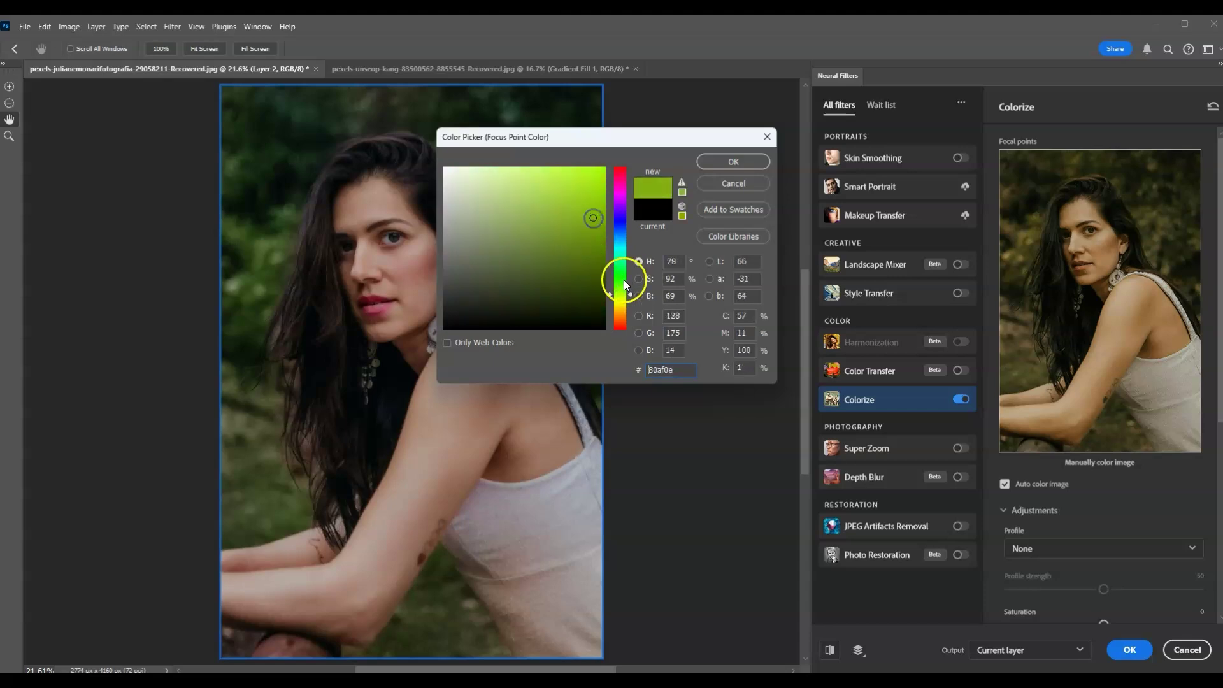
{"action": "left_click_drag", "start_coordinate": [623, 284], "coordinate": [623, 279]}
{"action": "left_click_drag", "start_coordinate": [589, 233], "coordinate": [584, 183]}
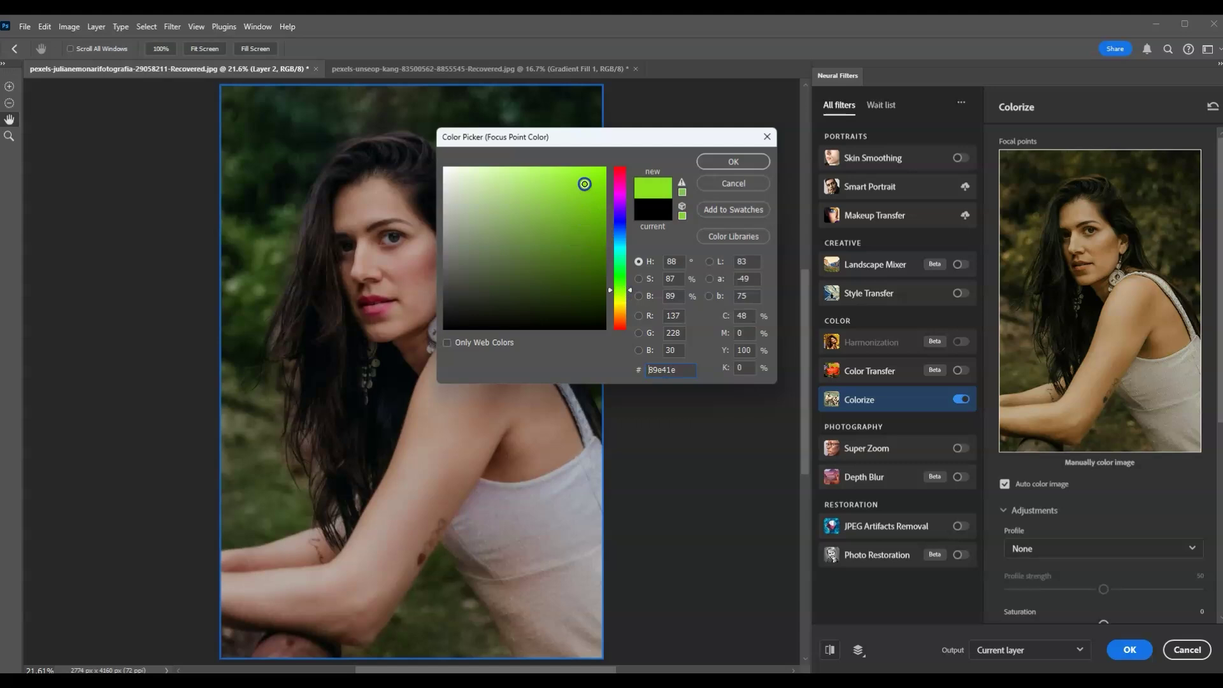
{"action": "left_click", "coordinate": [744, 161]}
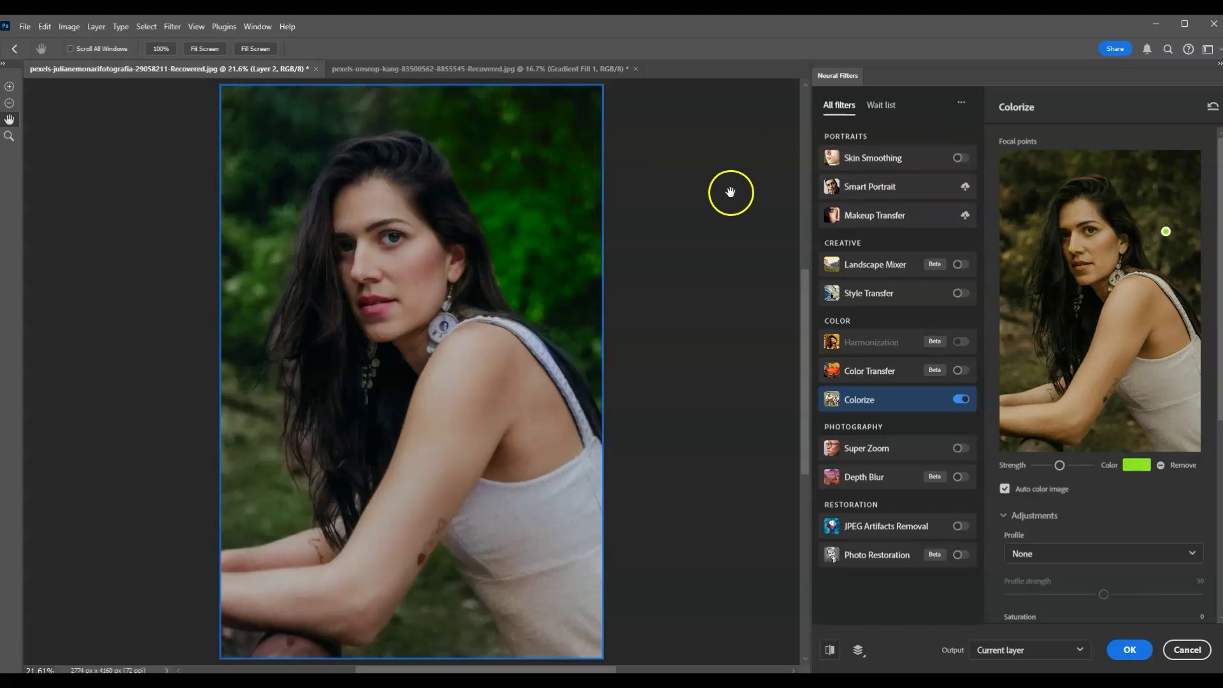
Add green focal points in the left background, above the head and lower left
{"action": "left_click", "coordinate": [1017, 210]}
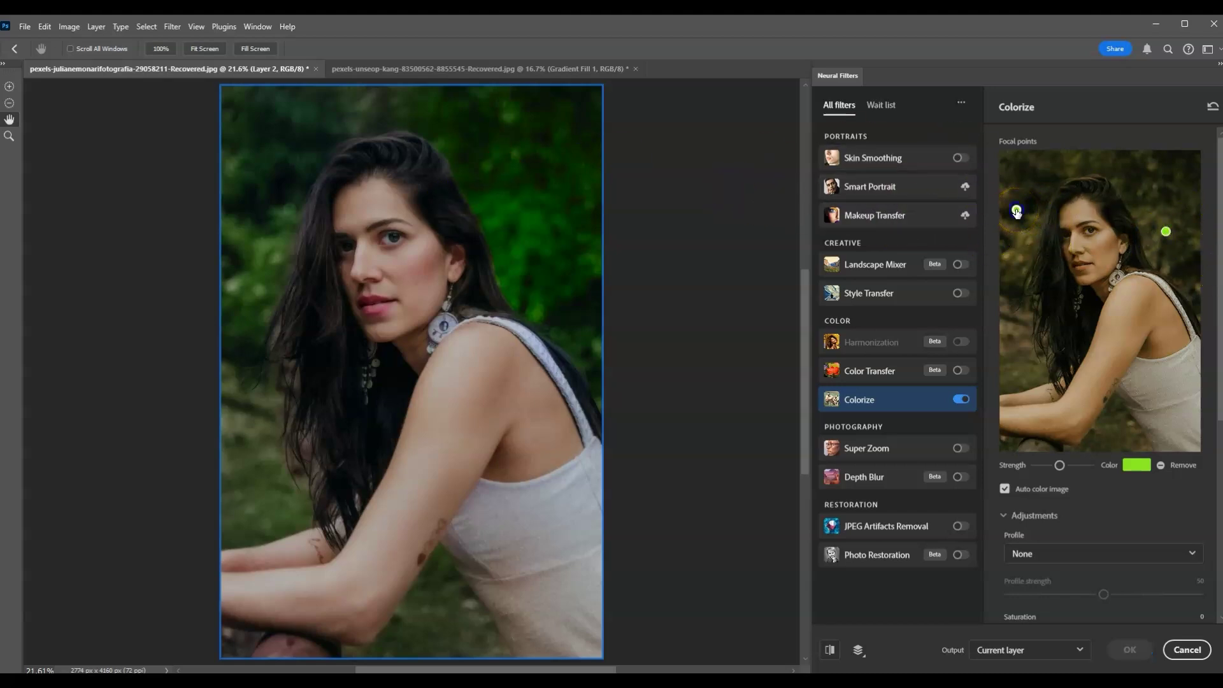
{"action": "left_click", "coordinate": [1077, 160]}
{"action": "left_click", "coordinate": [1009, 285]}
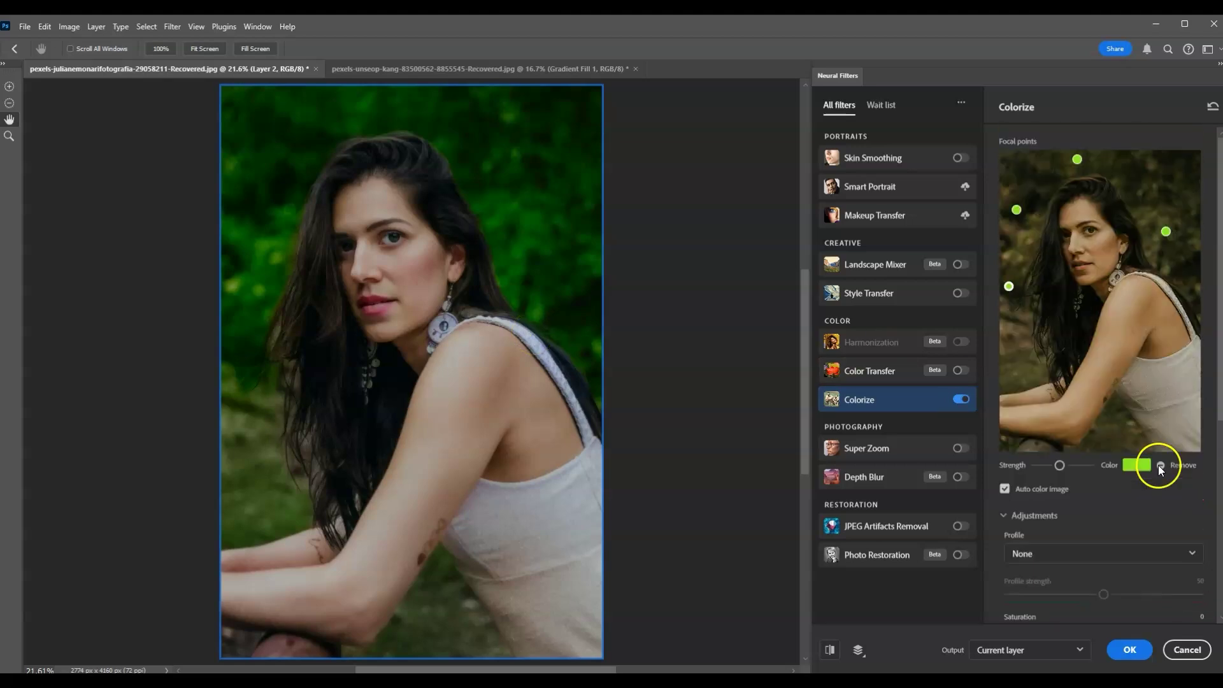
{"action": "scroll", "coordinate": [1158, 465], "scroll_direction": "down", "scroll_amount": 4}
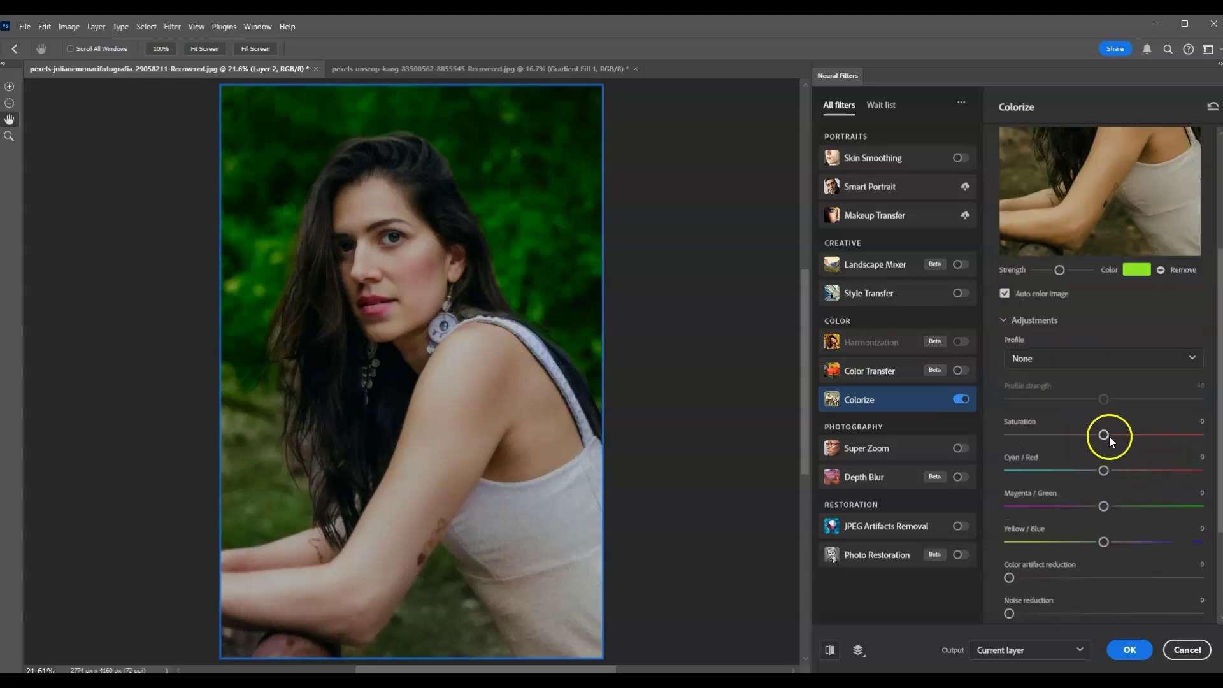
Raise Colorize saturation to +10 and apply the filter to Layer 1
{"action": "left_click_drag", "start_coordinate": [1112, 434], "coordinate": [1124, 434]}
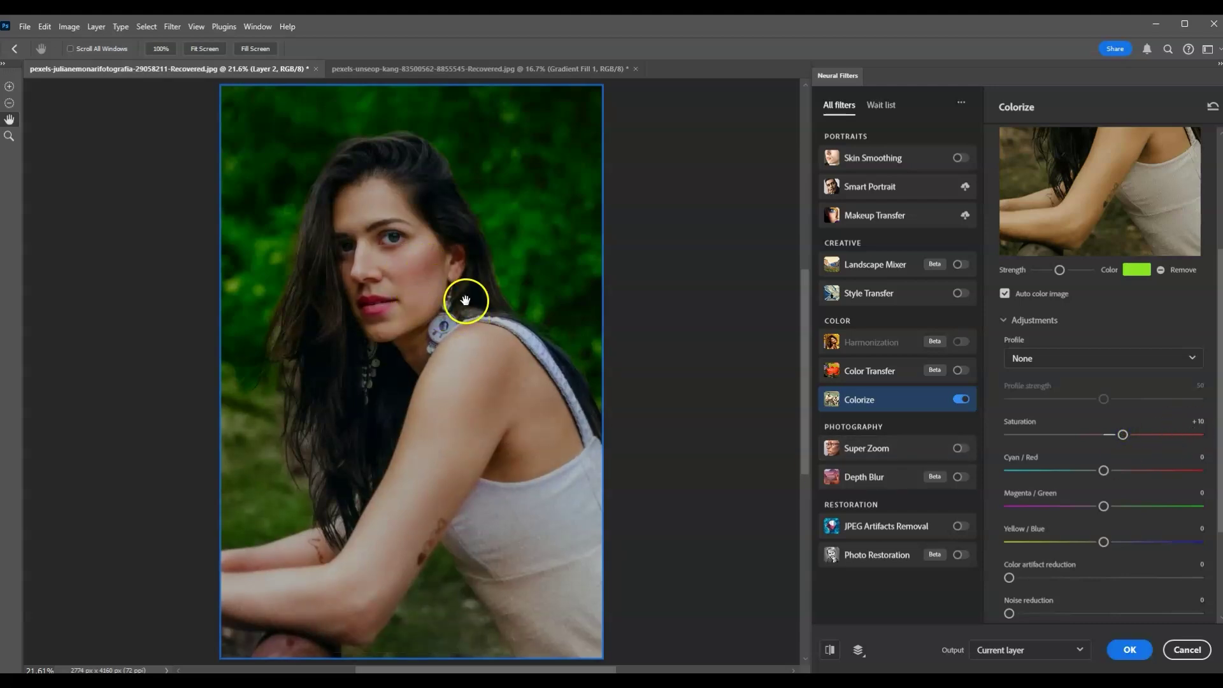
{"action": "scroll", "coordinate": [1074, 497], "scroll_direction": "down", "scroll_amount": 2}
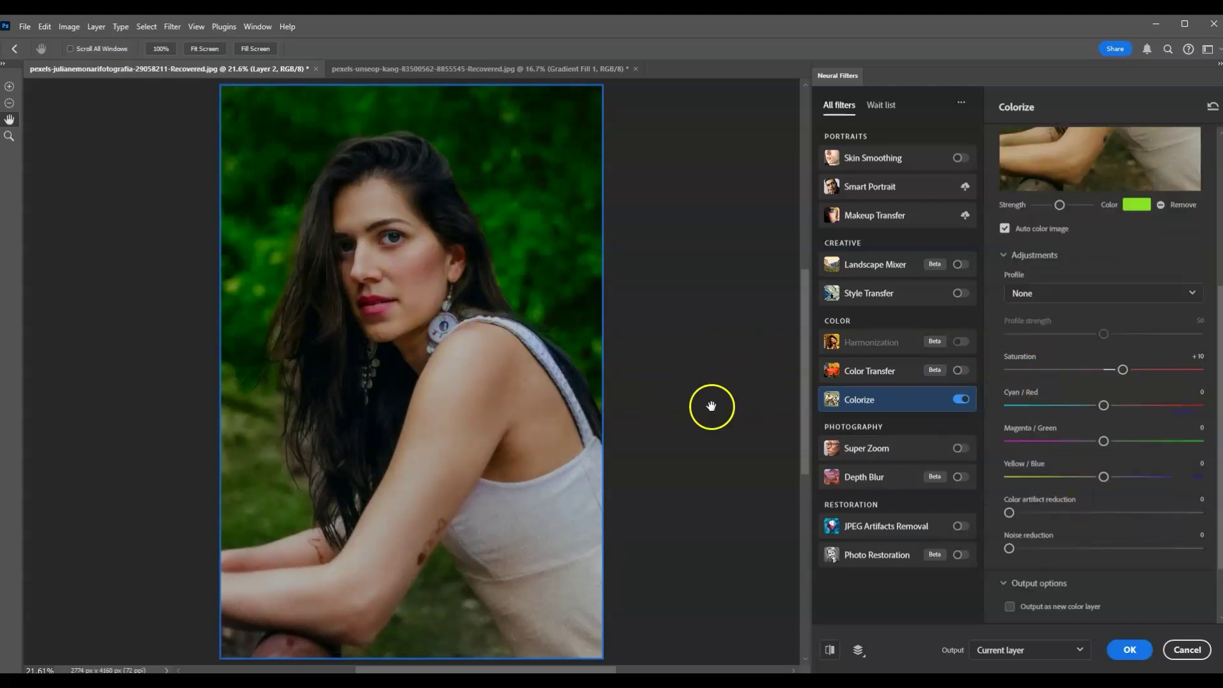
{"action": "scroll", "coordinate": [1115, 454], "scroll_direction": "down", "scroll_amount": 2}
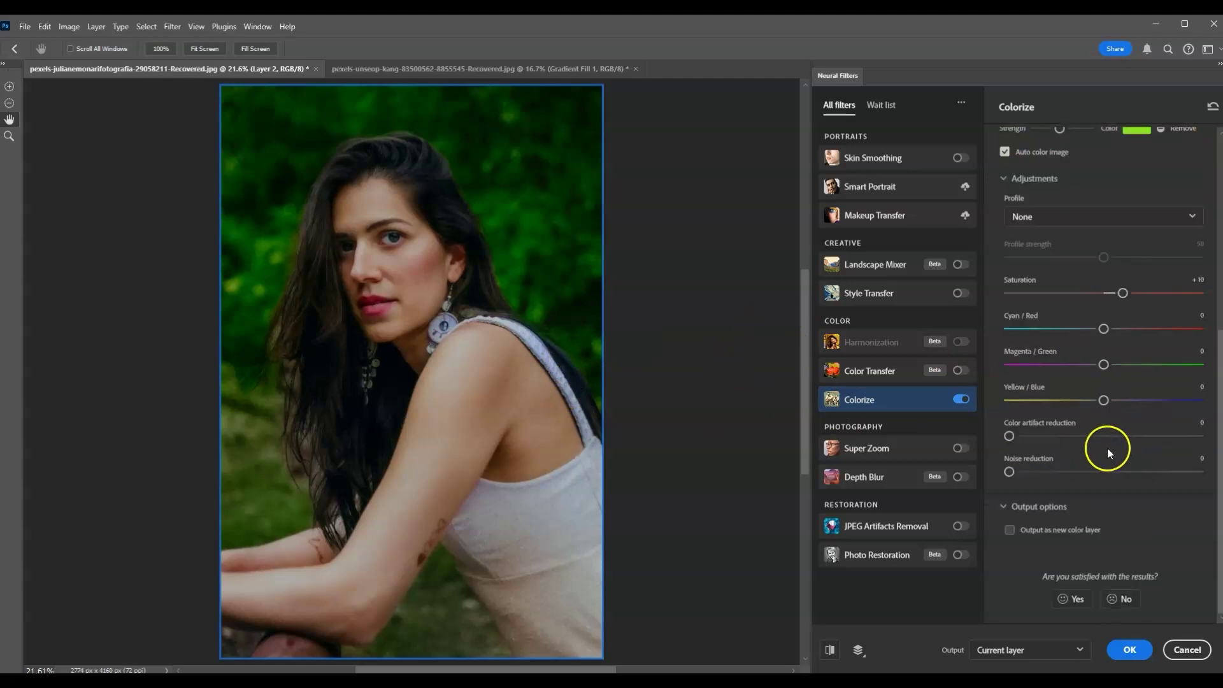
{"action": "left_click", "coordinate": [1129, 649]}
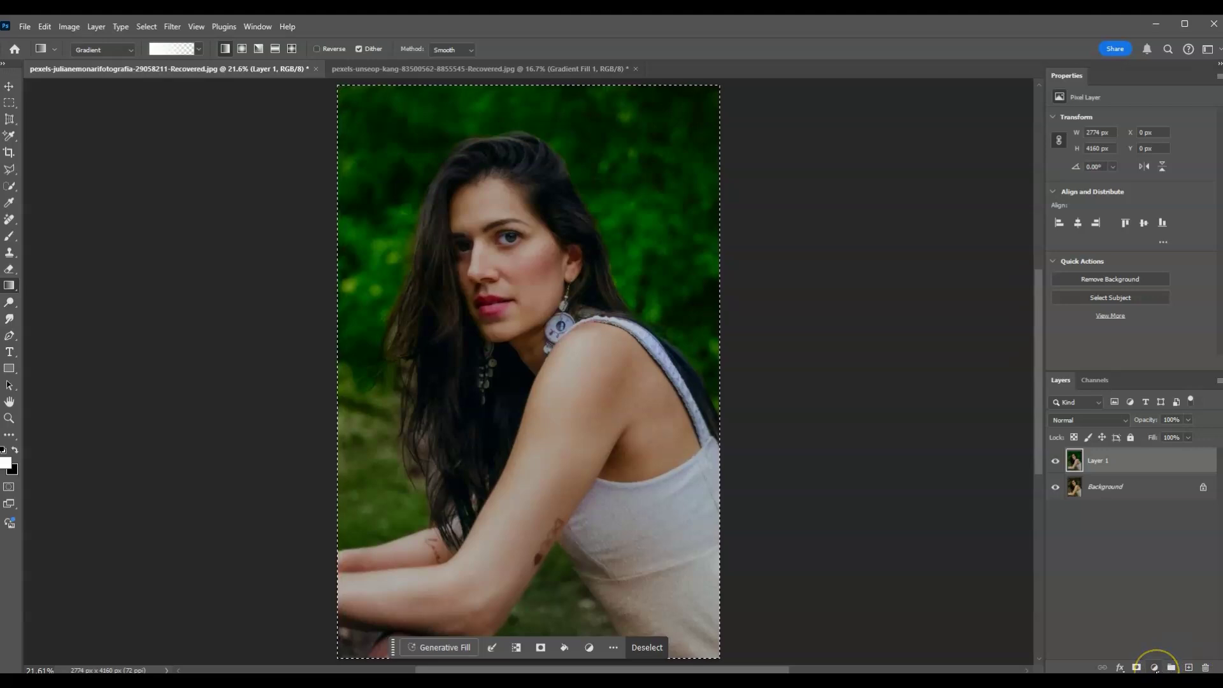
Add a Curves 1 adjustment layer and select its targeted adjustment tool
{"action": "left_click", "coordinate": [1154, 667]}
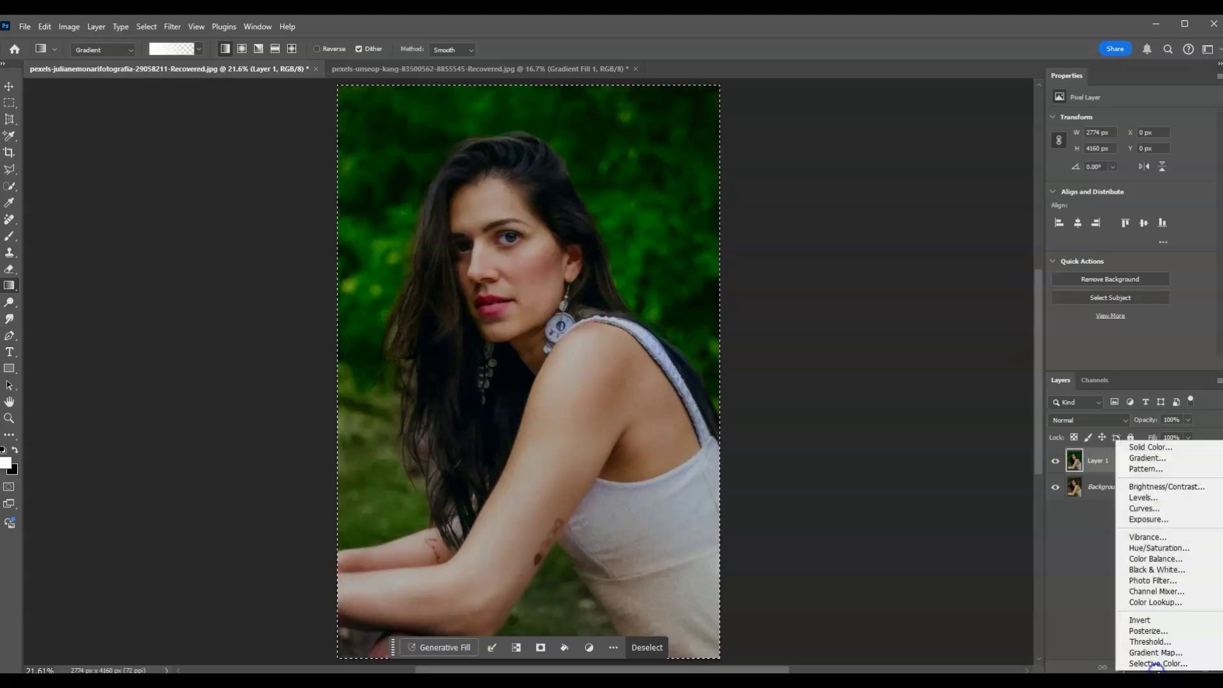
{"action": "left_click", "coordinate": [1169, 513]}
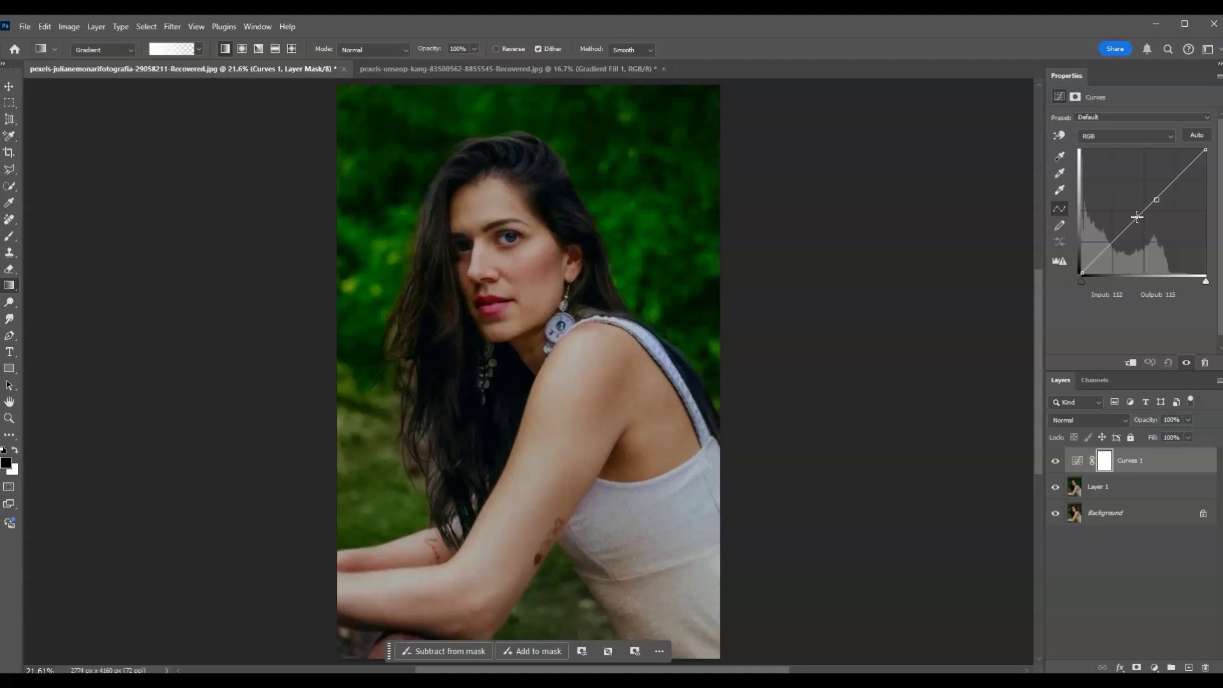
{"action": "left_click", "coordinate": [1059, 136]}
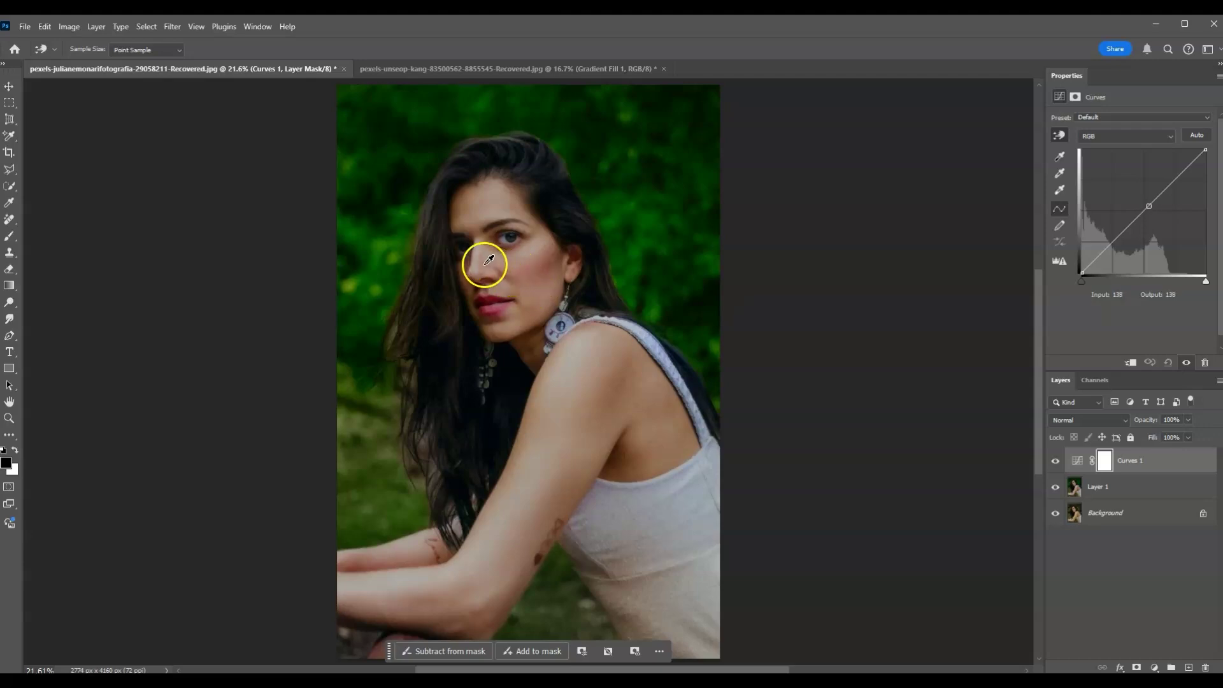
Drag on the face to brighten highlights and lift midtones, then deepen the shadows
{"action": "left_click_drag", "start_coordinate": [480, 256], "coordinate": [476, 244]}
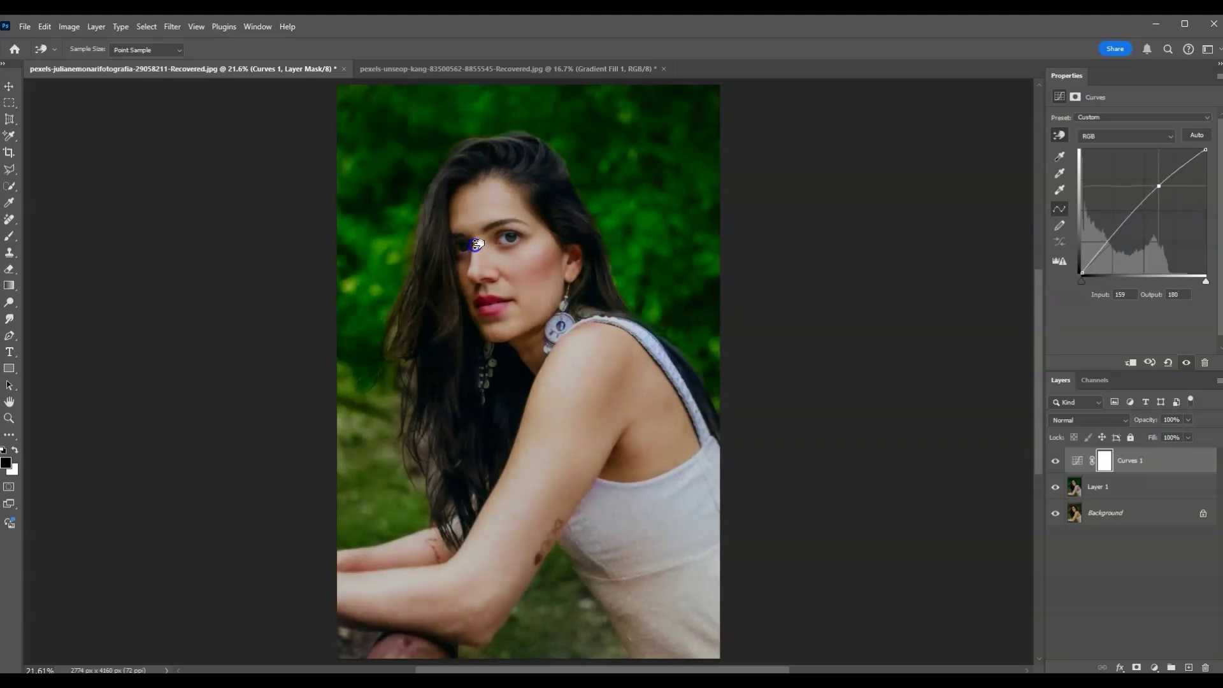
{"action": "left_click_drag", "start_coordinate": [464, 287], "coordinate": [534, 285]}
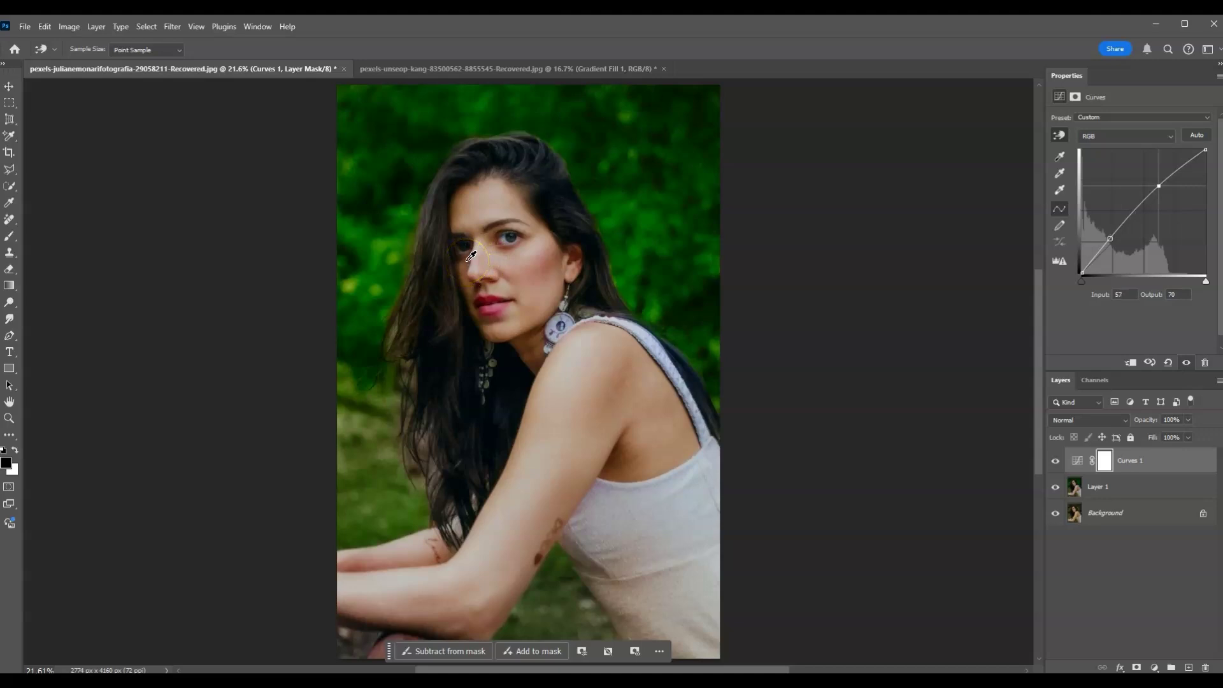
{"action": "left_click", "coordinate": [468, 257]}
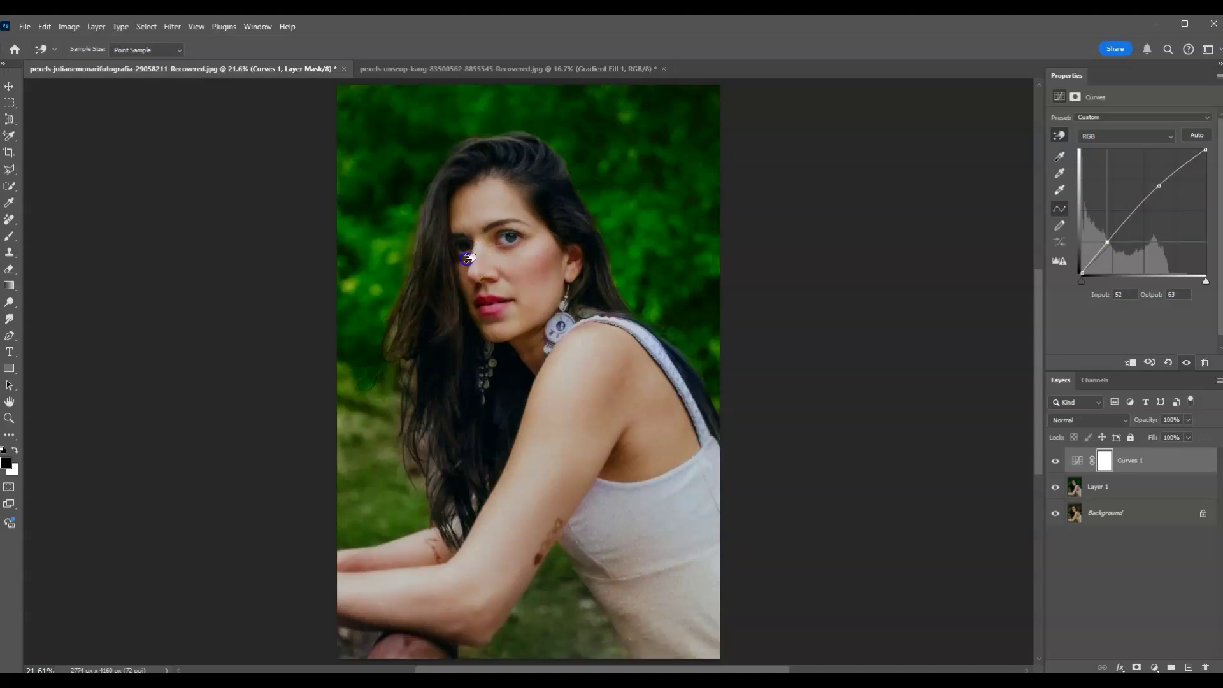
{"action": "left_click_drag", "start_coordinate": [468, 258], "coordinate": [469, 266]}
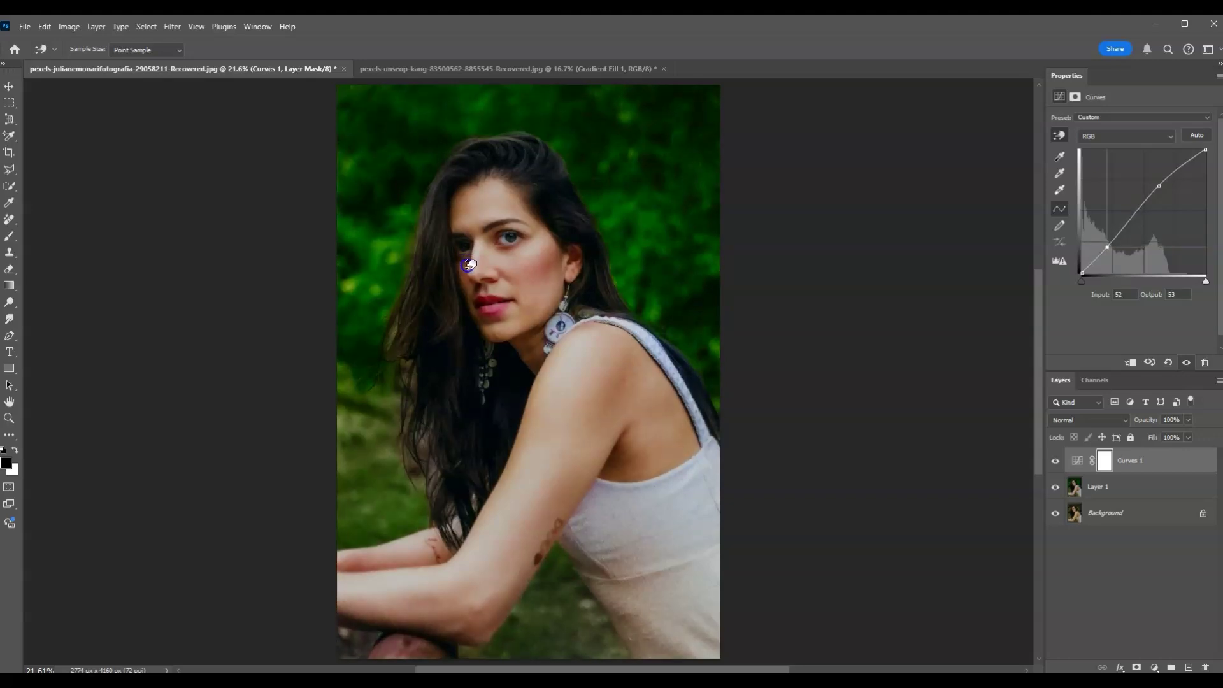
{"action": "left_click_drag", "start_coordinate": [469, 265], "coordinate": [467, 267]}
{"action": "left_click", "coordinate": [646, 358]}
{"action": "left_click", "coordinate": [1120, 555]}
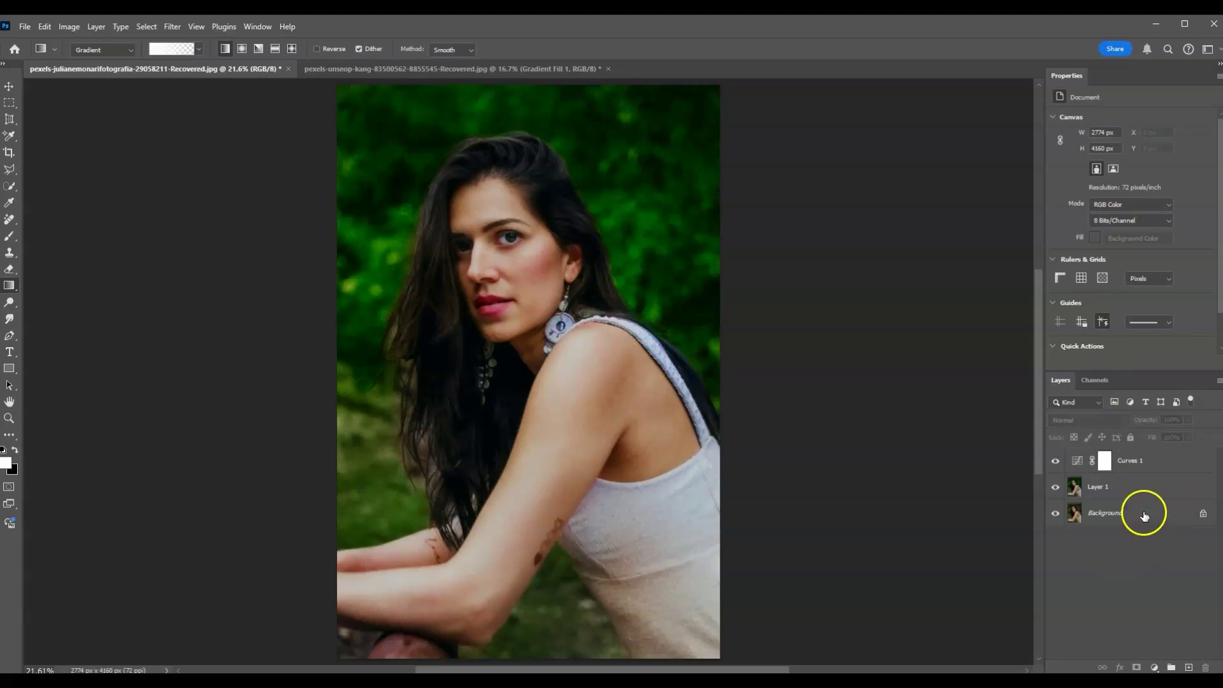
Copy the Background layer to the top of the stack and hide the copy
{"action": "left_click_drag", "start_coordinate": [1141, 514], "coordinate": [1072, 463], "text": "alt"}
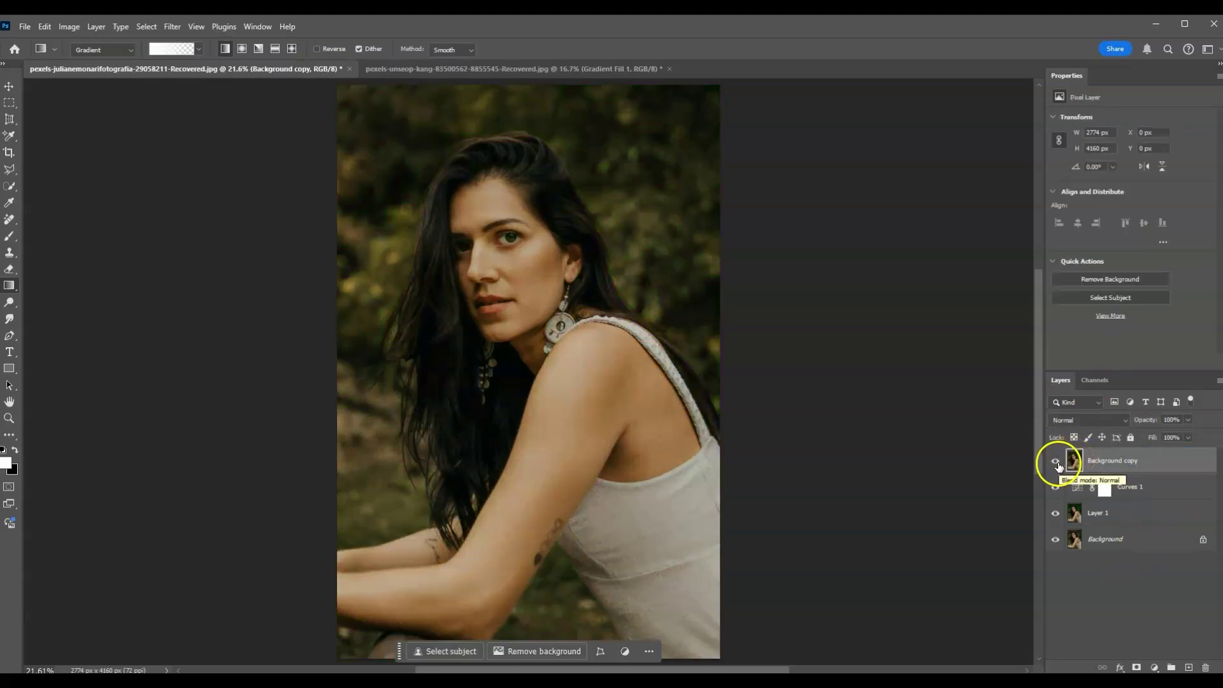
{"action": "left_click", "coordinate": [1056, 461]}
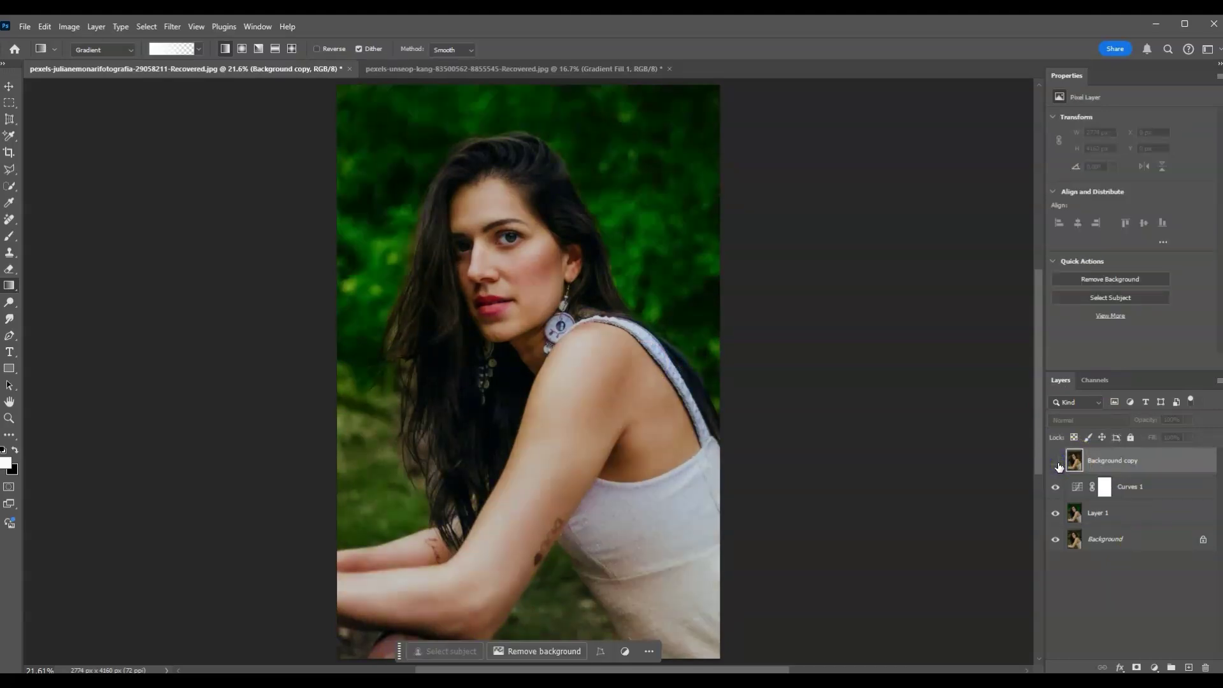
{"action": "left_click", "coordinate": [753, 591]}
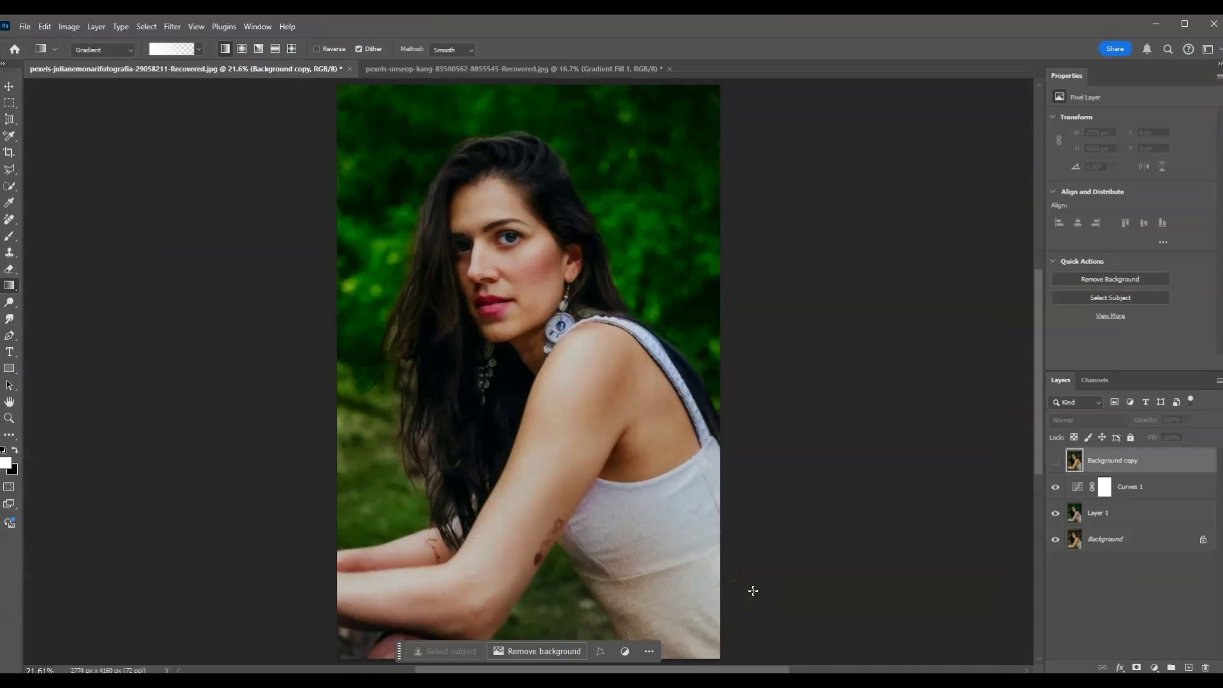